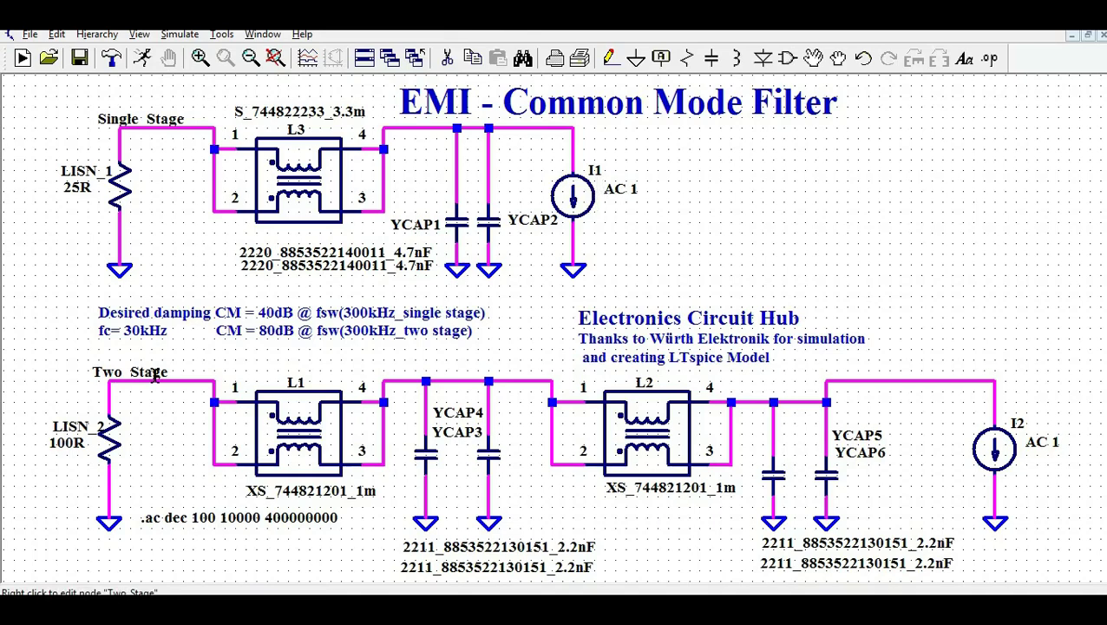
Set the resistance of the two-stage filter's LISN_2 resistor to 25R.
right_click(123, 441)
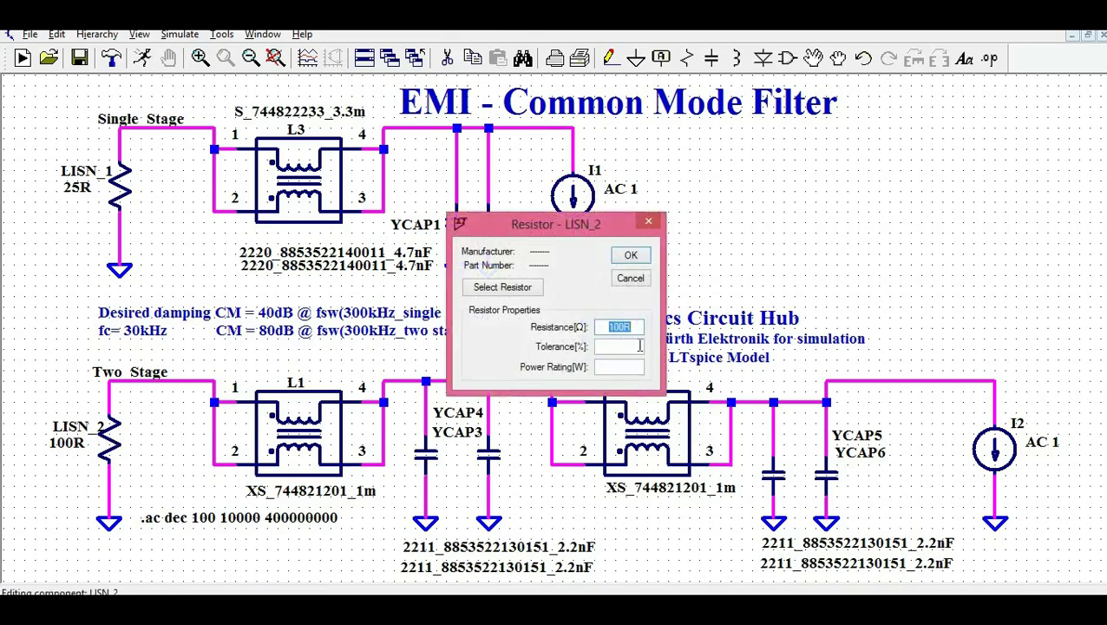
drag(625, 327, 604, 329)
text(25R)
key(Return)
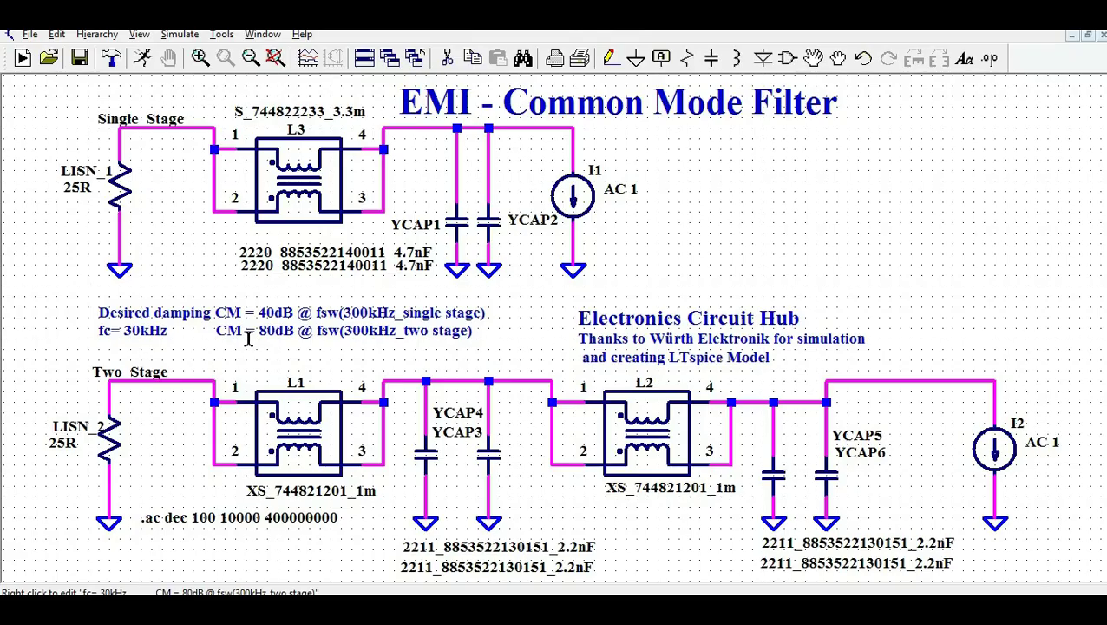
Run the AC simulation and tile the schematic and plot windows vertically.
click(143, 59)
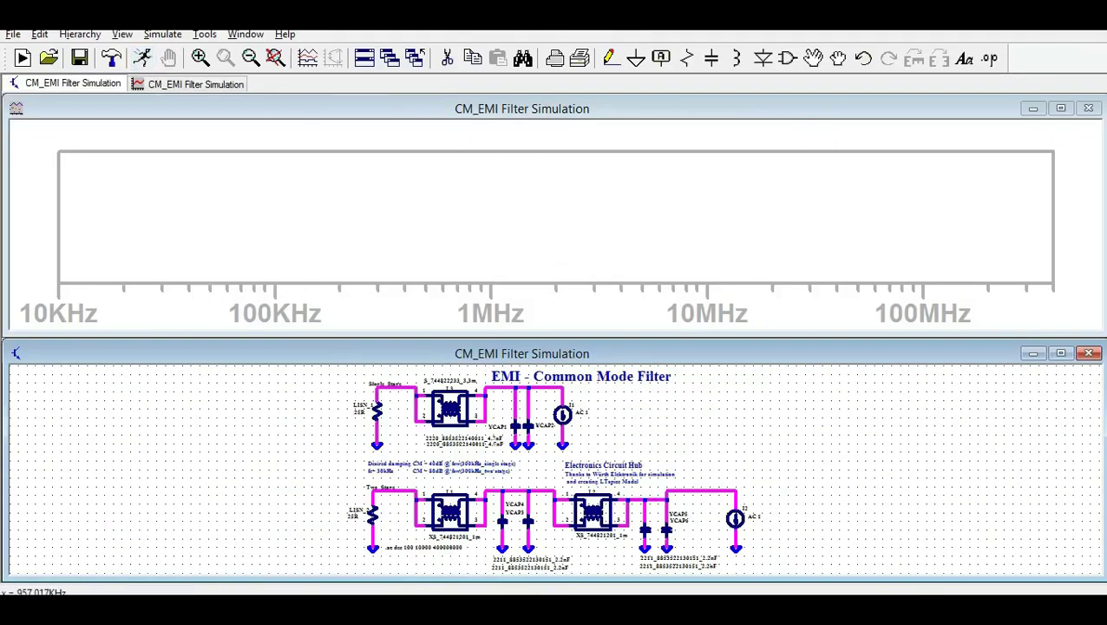
click(236, 34)
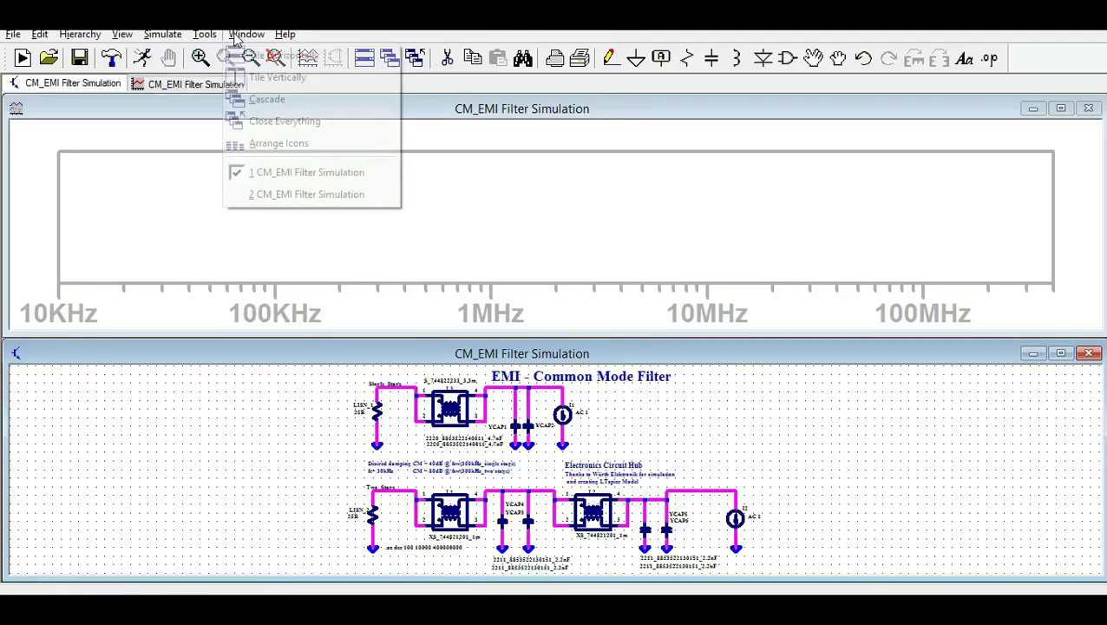
click(260, 77)
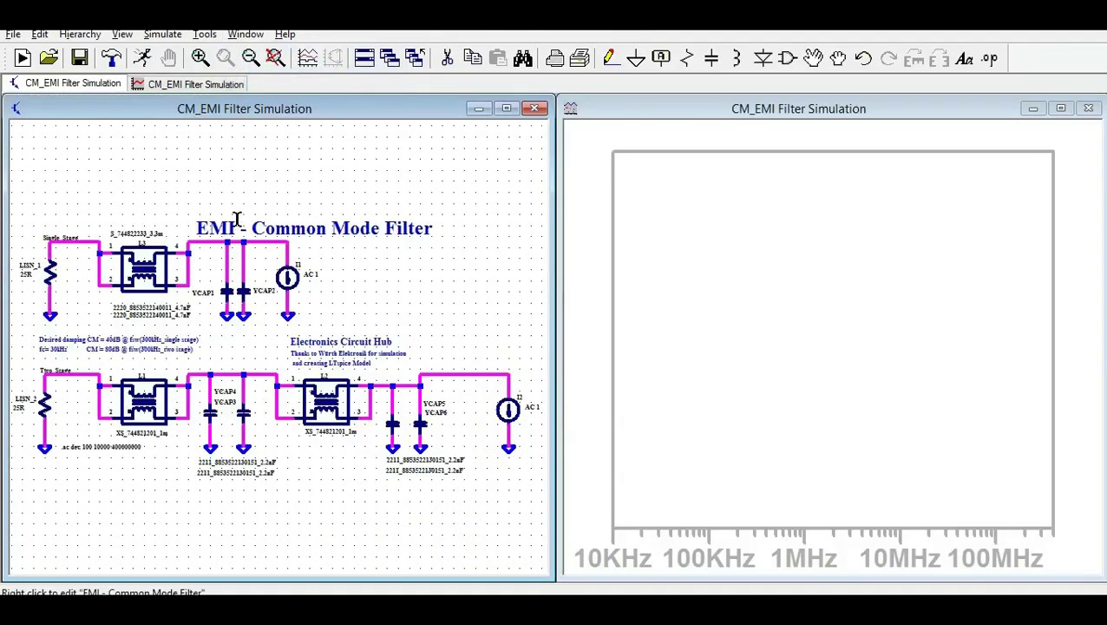
Plot the currents through resistors LISN_1 and LISN_2, and maximize the plot window.
click(739, 282)
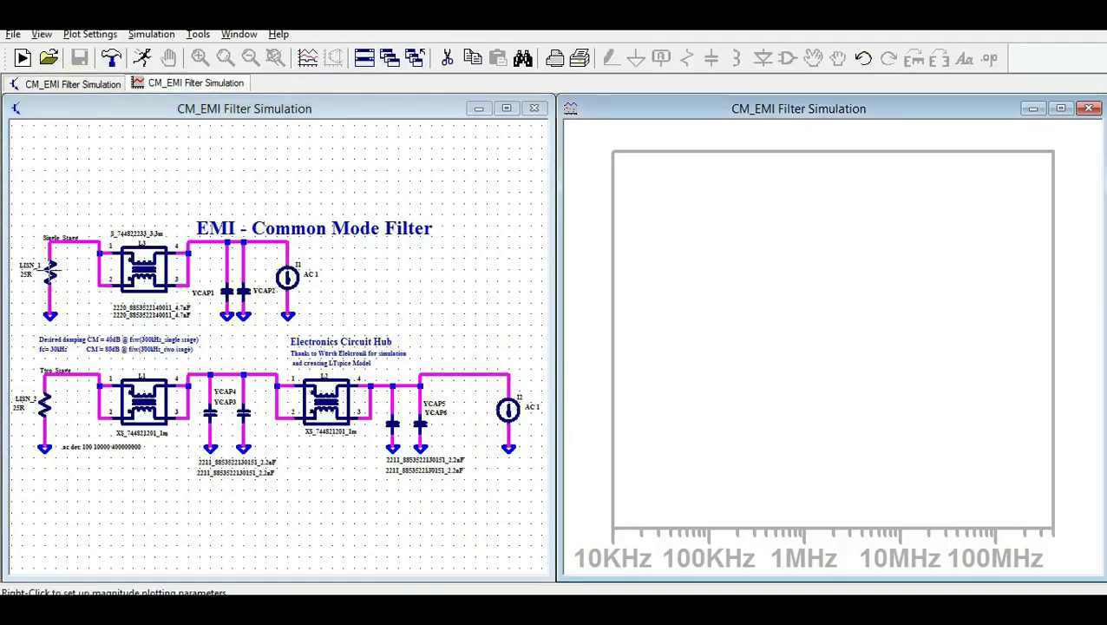
click(50, 270)
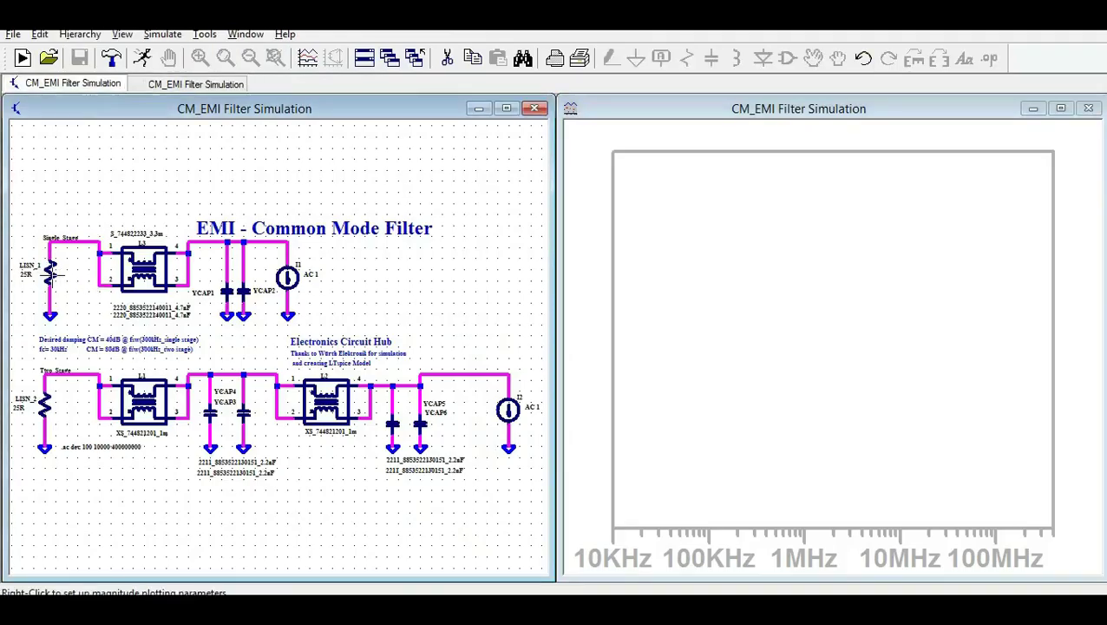
click(833, 308)
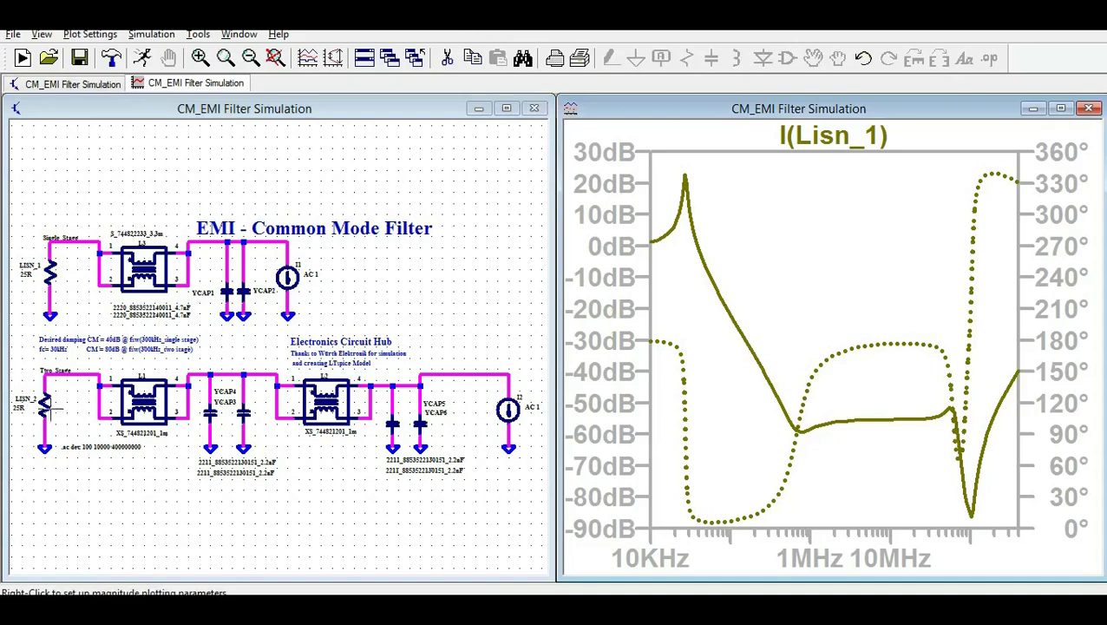
click(46, 404)
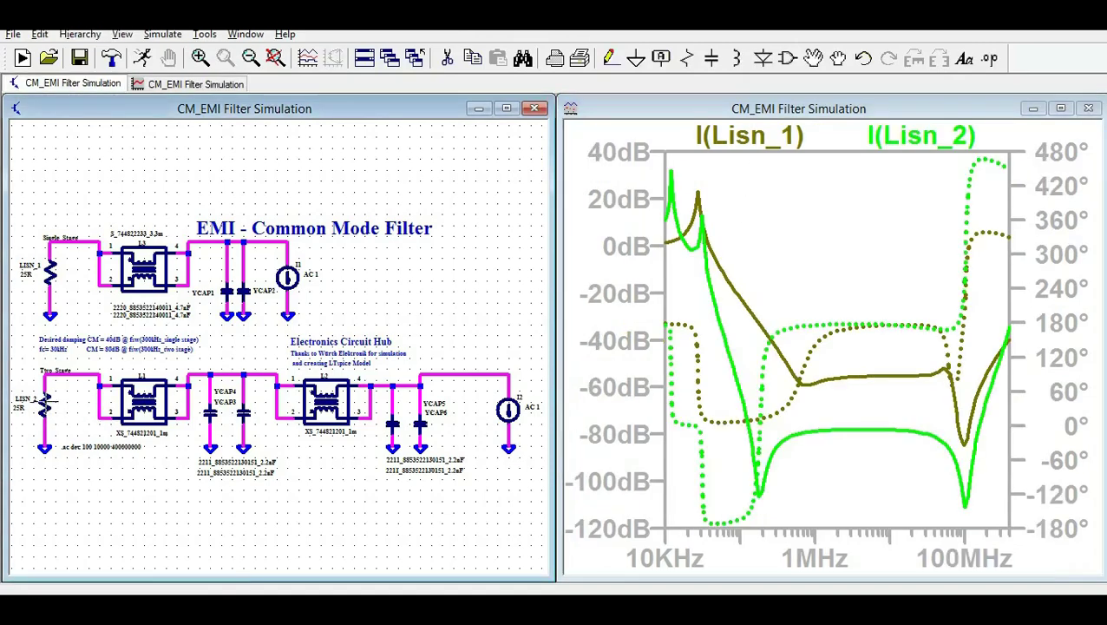
click(1060, 109)
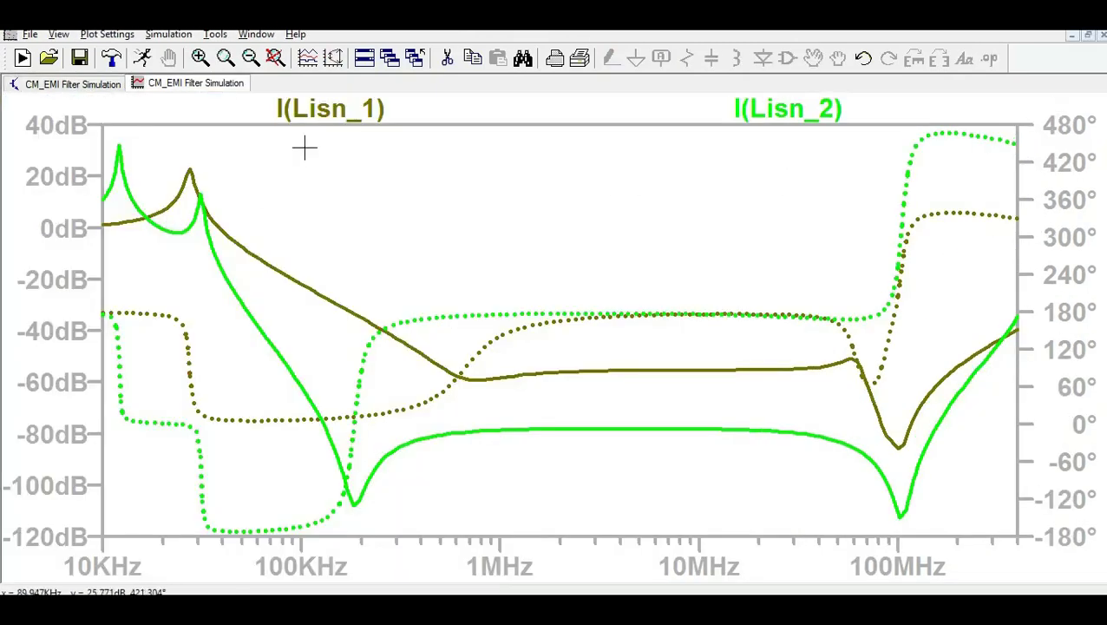
Recolour the I(Lisn_1) trace dark blue and the I(Lisn_2) trace red.
right_click(338, 111)
click(506, 272)
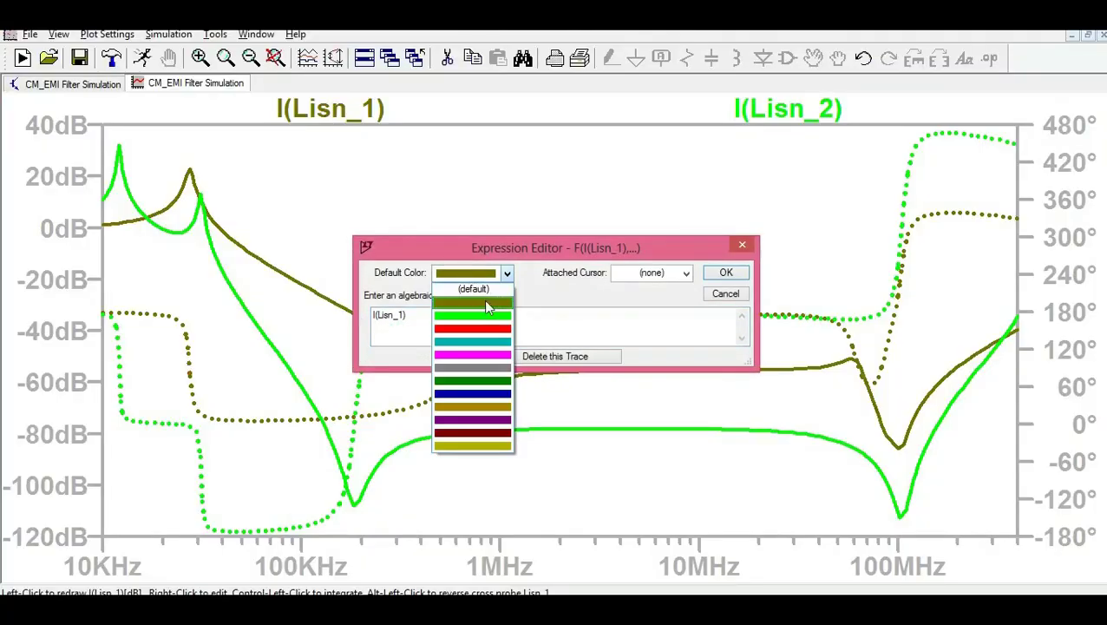
click(472, 395)
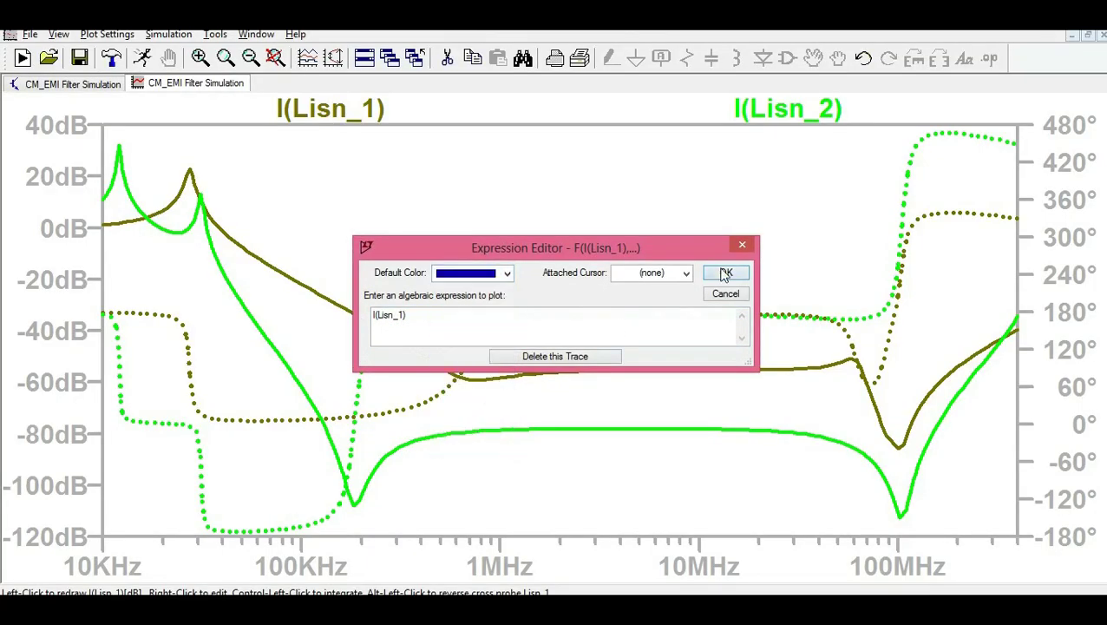
click(726, 272)
right_click(797, 110)
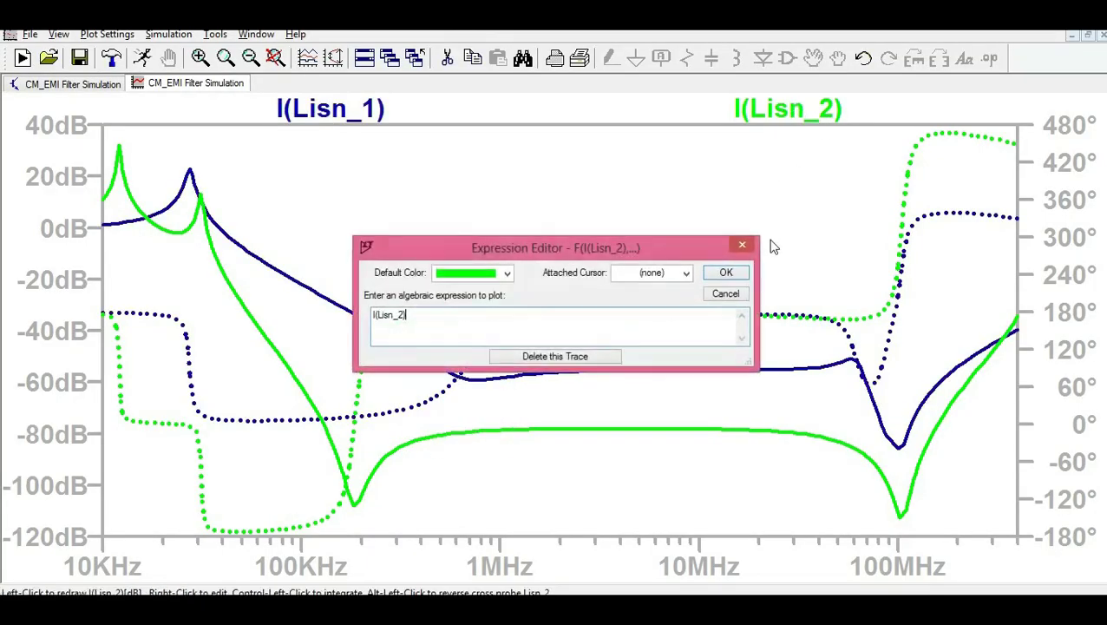
click(506, 272)
click(485, 329)
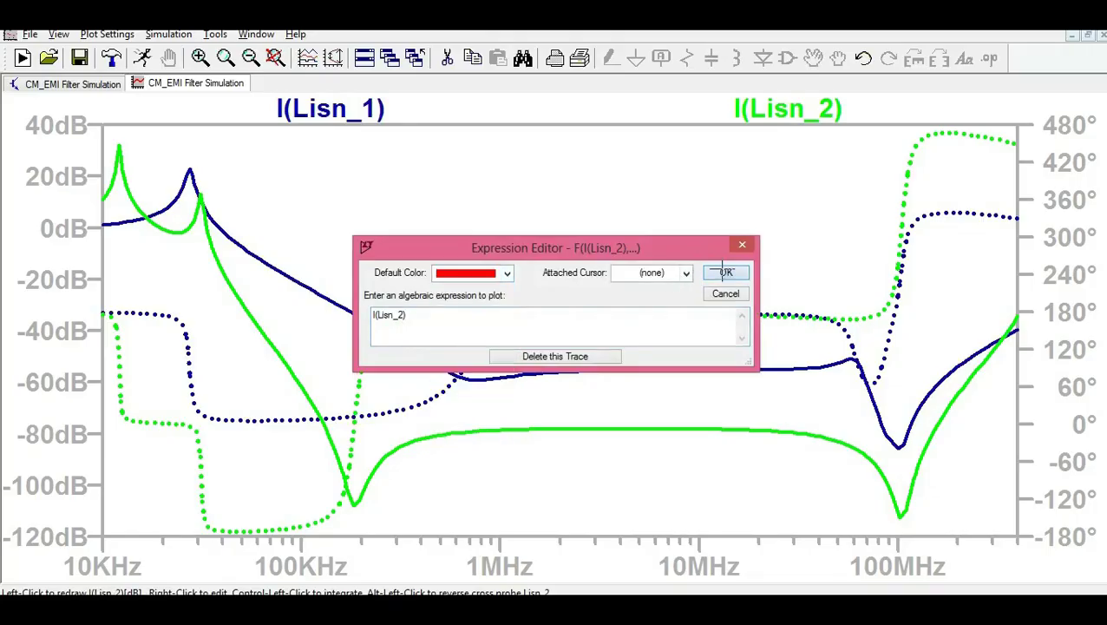
click(725, 273)
Turn off the phase plot and change the two trace expressions to 1/I(Lisn_1) and 1/I(Lisn_2).
right_click(1057, 301)
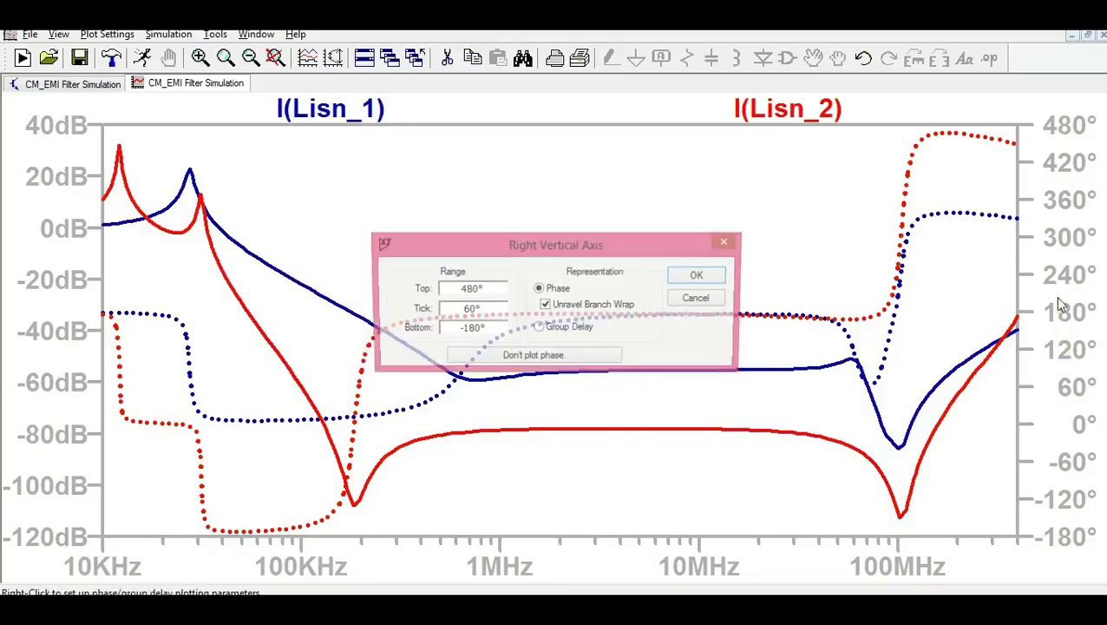
click(538, 364)
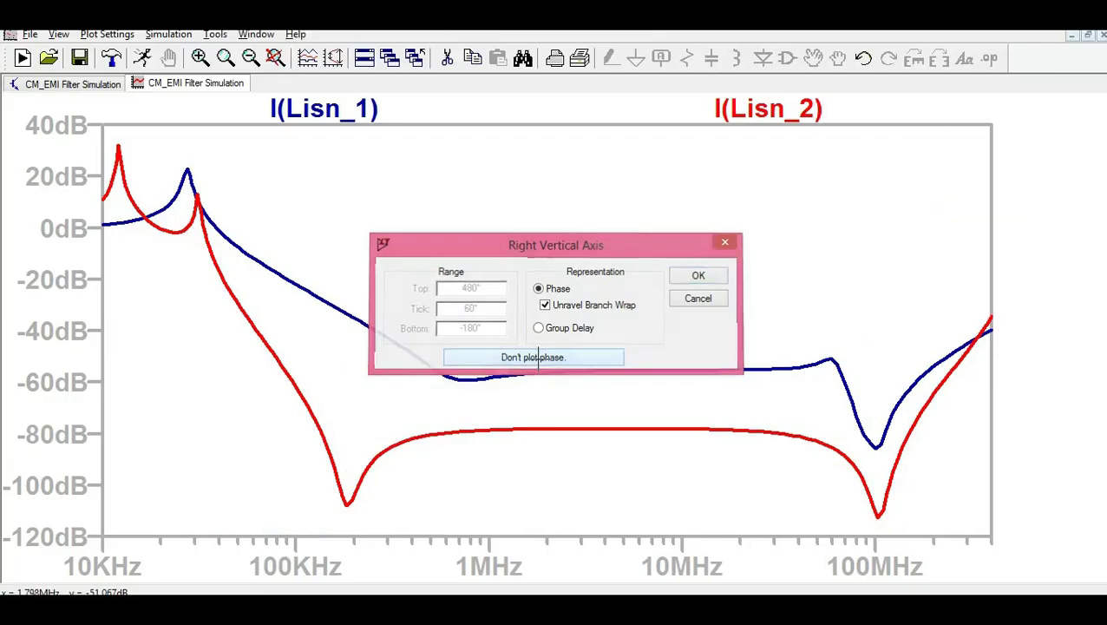
right_click(336, 123)
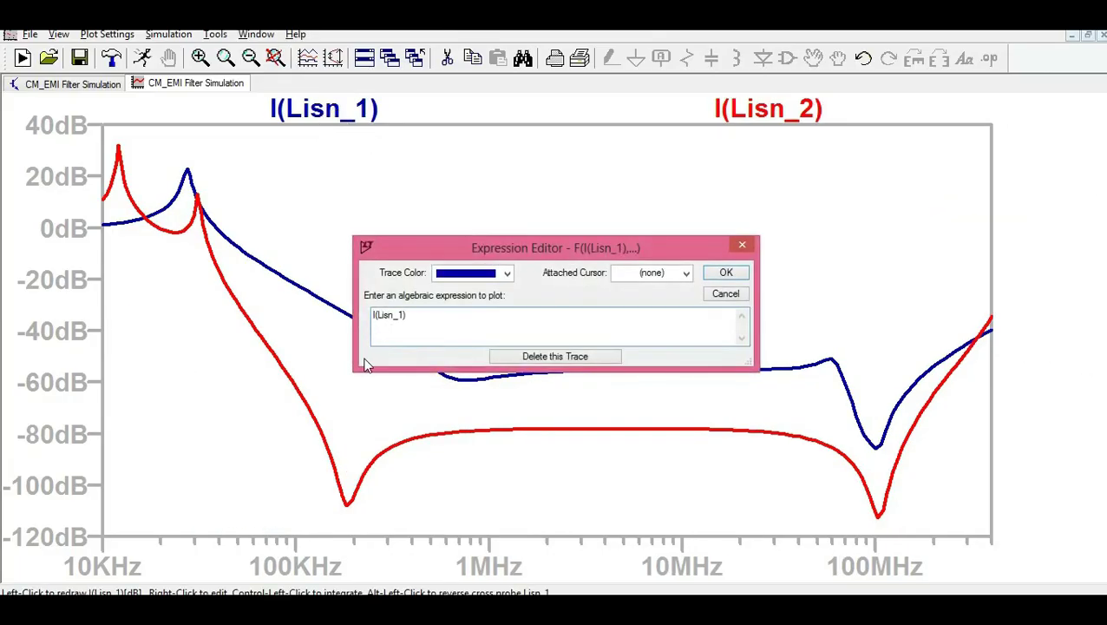
text(1/)
key(Return)
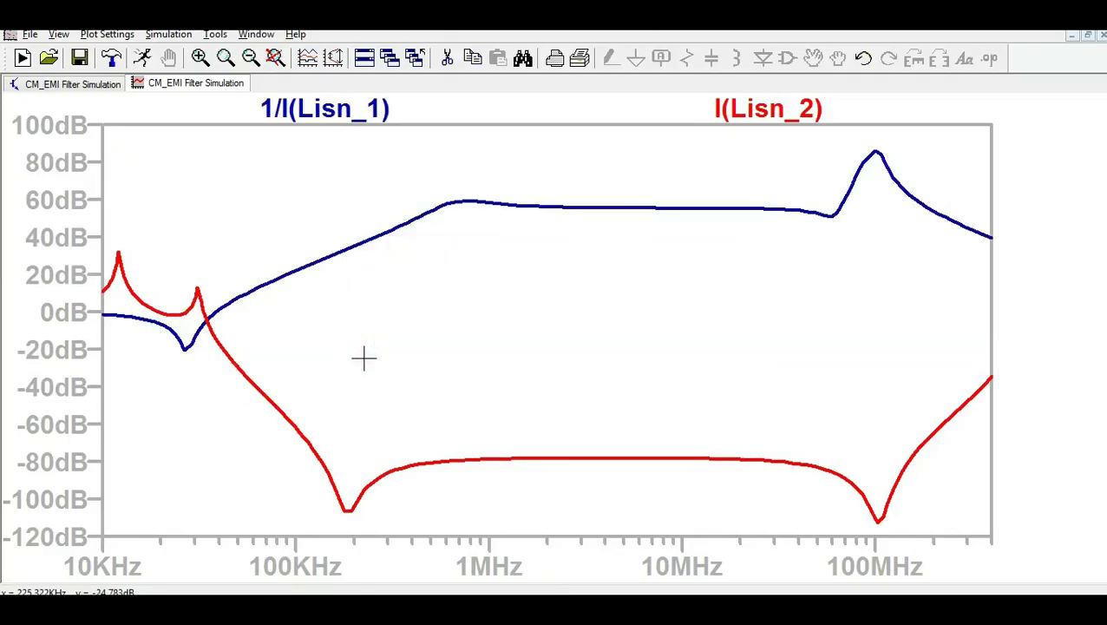
right_click(792, 113)
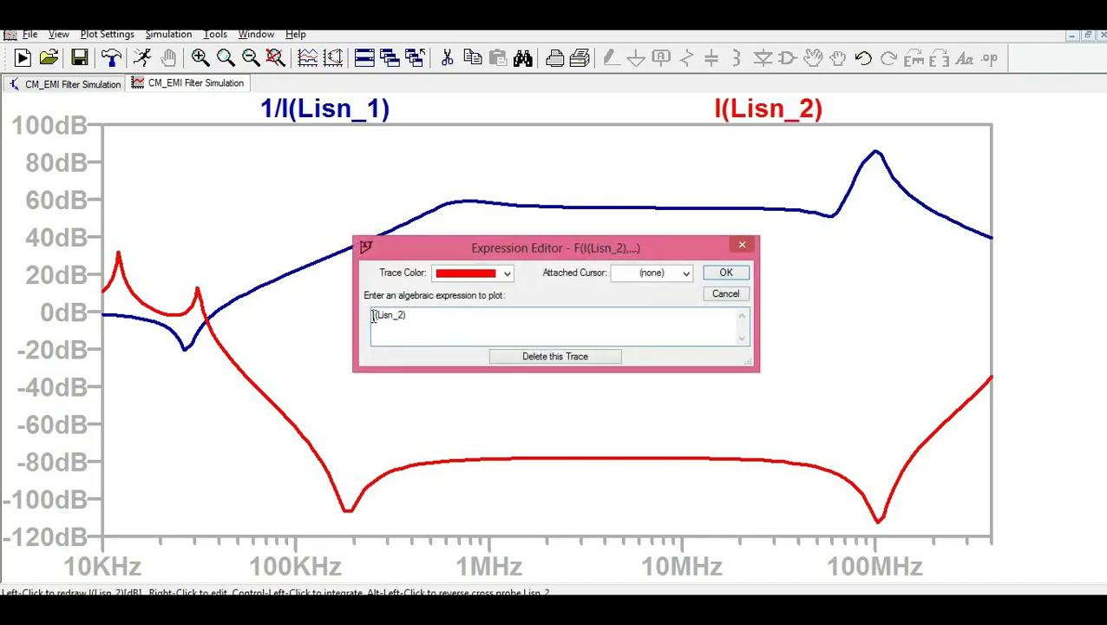
text(1/)
key(Return)
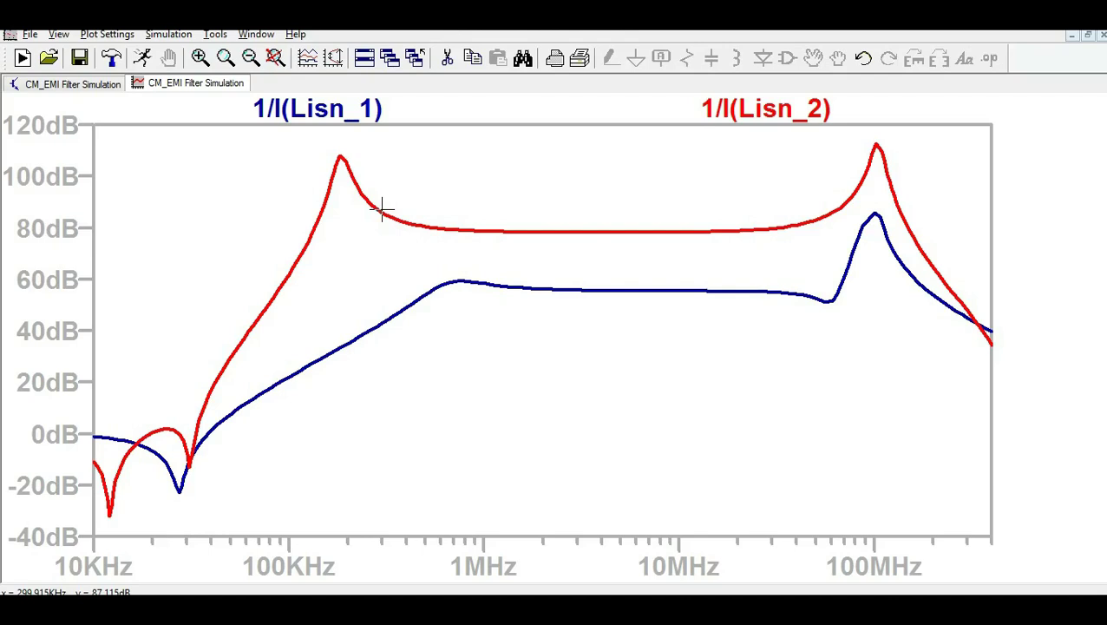
Compare the attenuation curves near 300 kHz with the desired damping notes on the schematic.
click(39, 85)
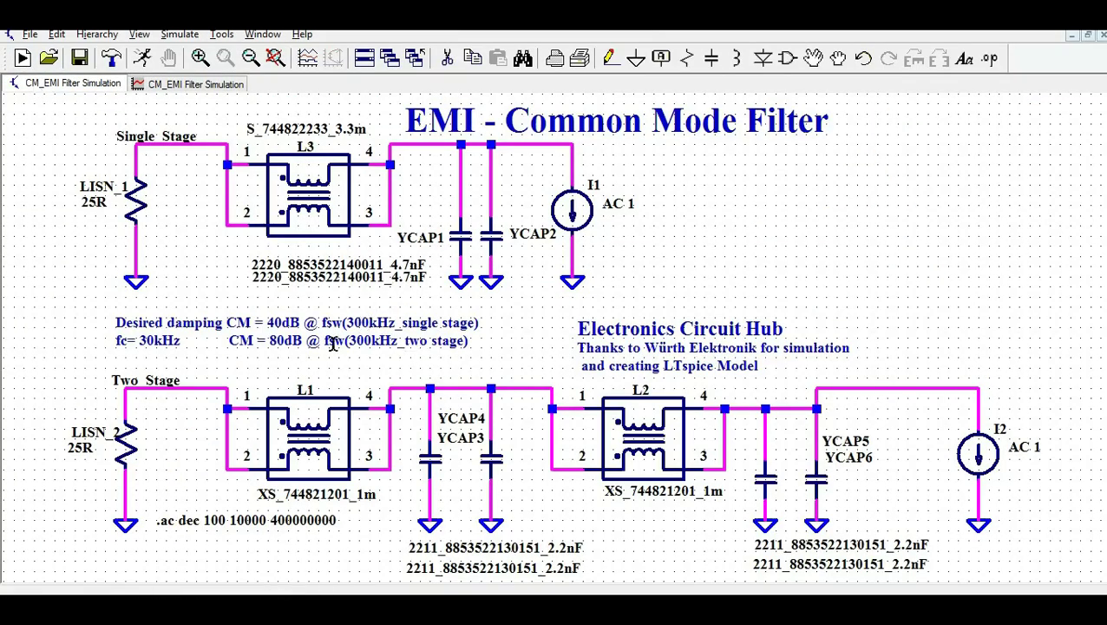
click(199, 83)
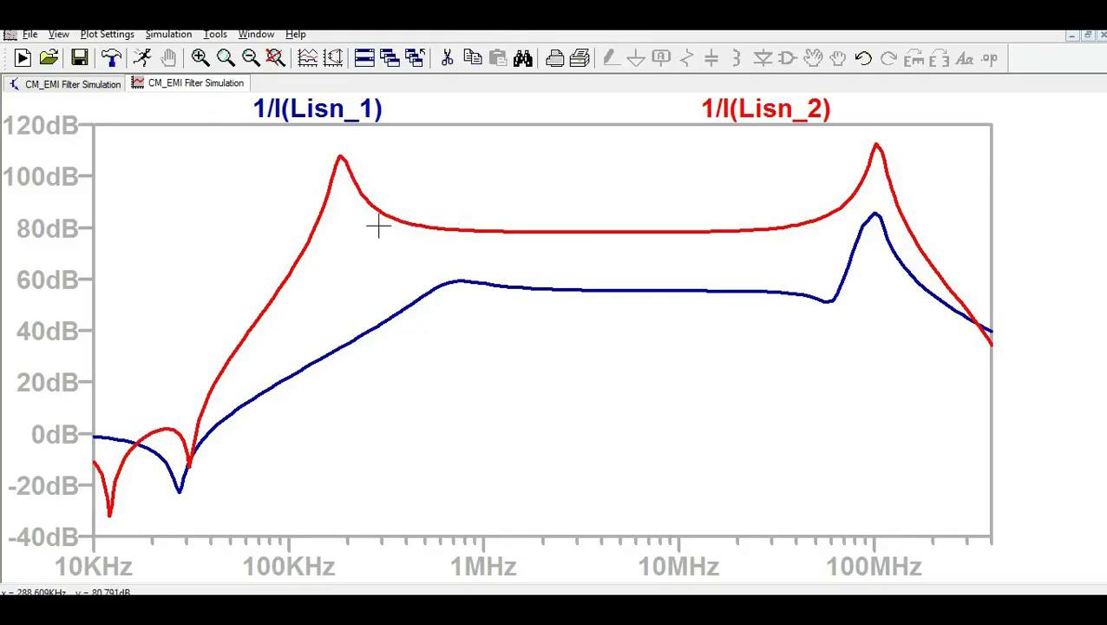
key(ctrl+Tab)
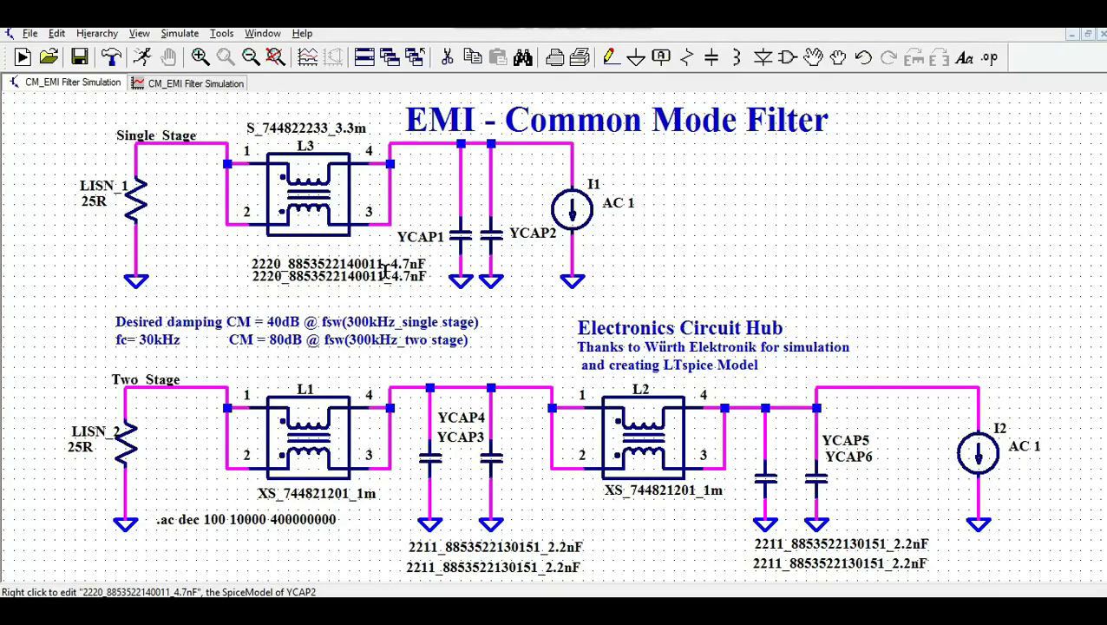